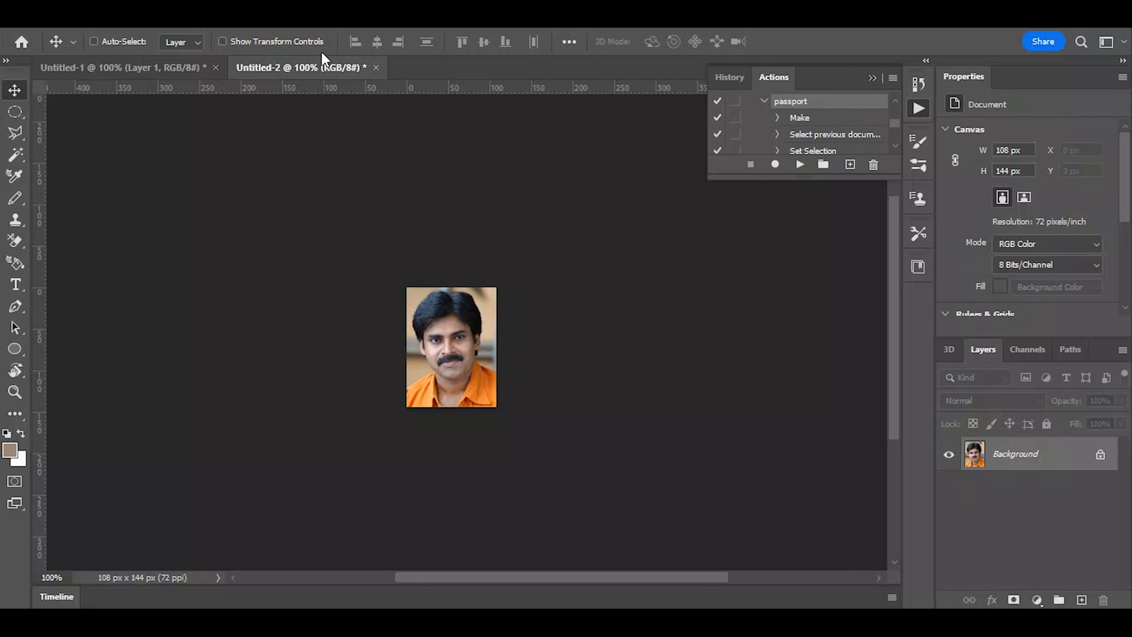
# Start recording a new action named Action 1 in the Default Actions set
pyautogui.click(399, 13)
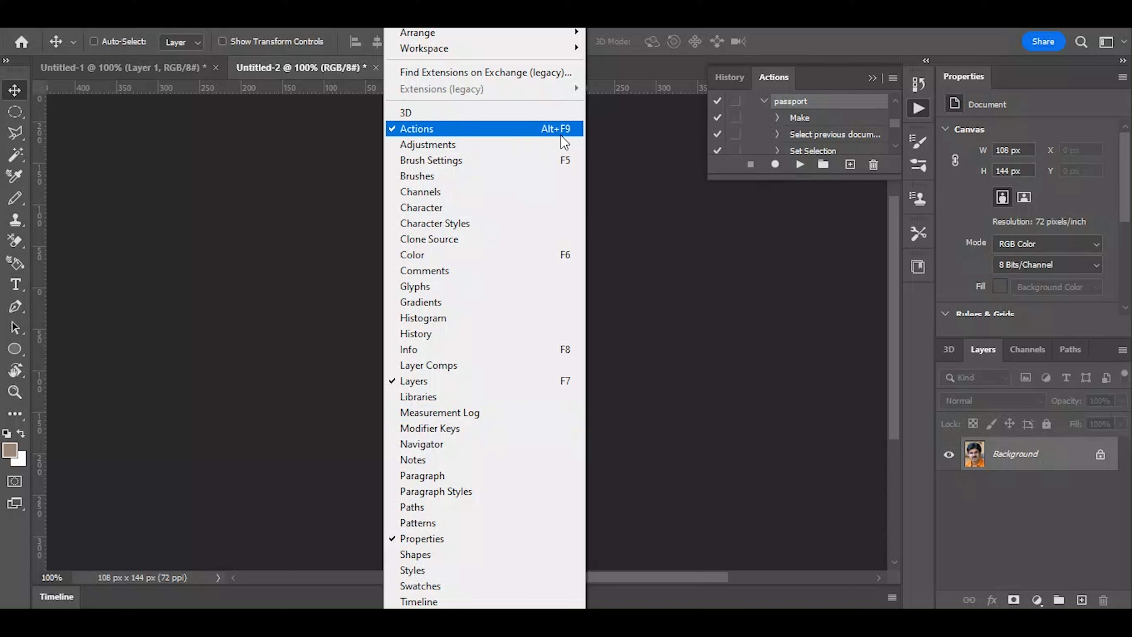
pyautogui.click(816, 82)
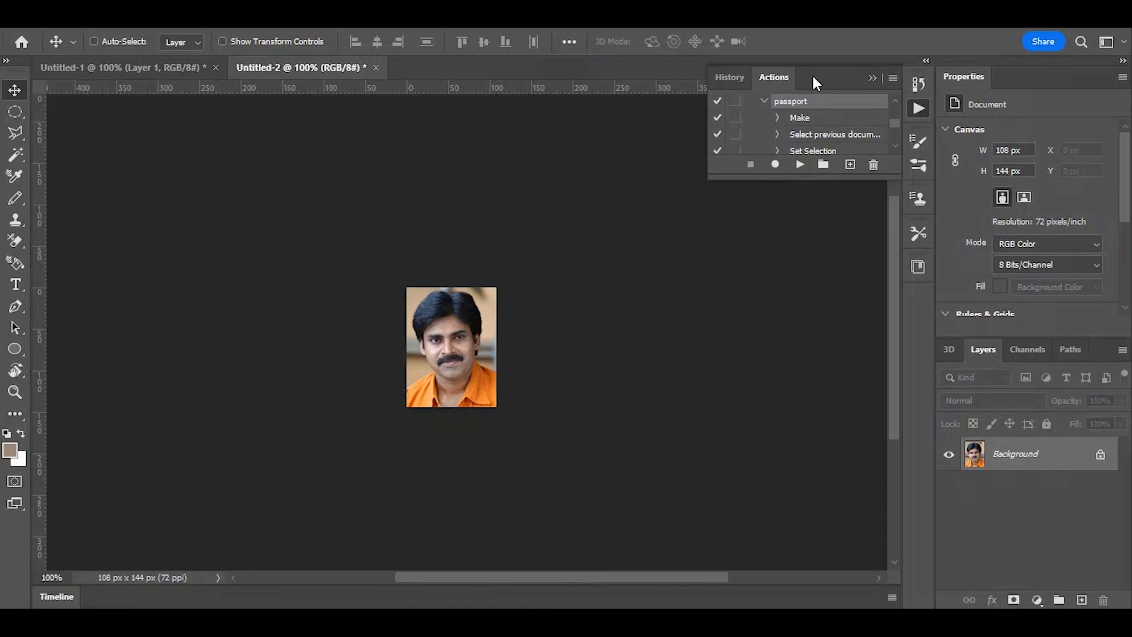
pyautogui.click(850, 166)
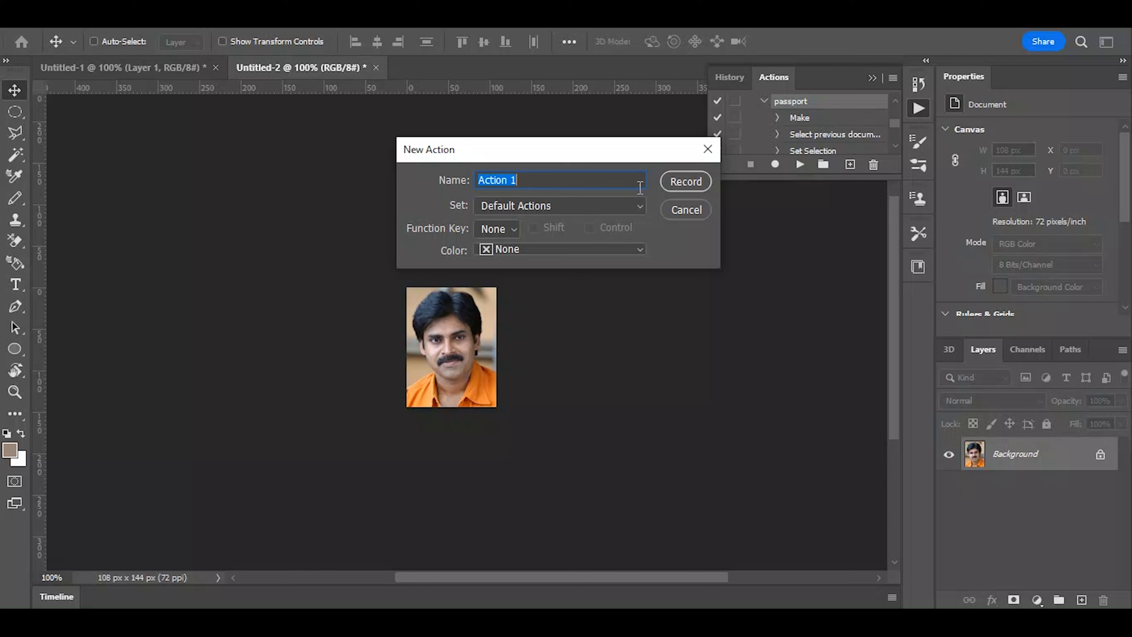
pyautogui.click(669, 182)
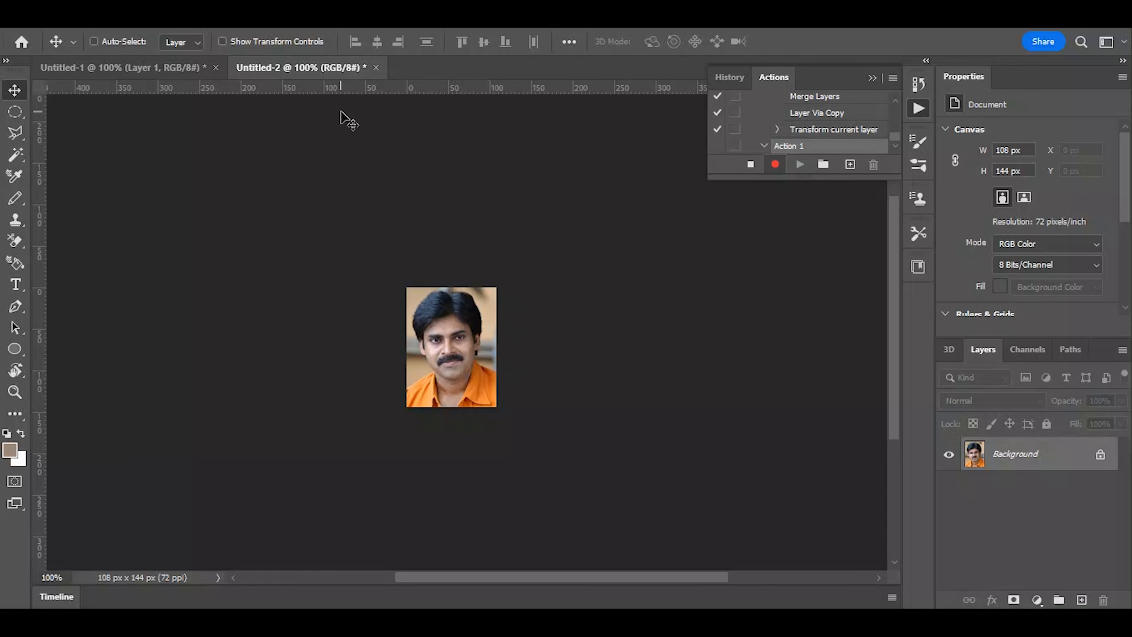
# Create a new document 6 inches wide and 4 inches high at 72 pixels/inch with a white background
pyautogui.hotkey('alt', 'f')
pyautogui.click(63, 41)
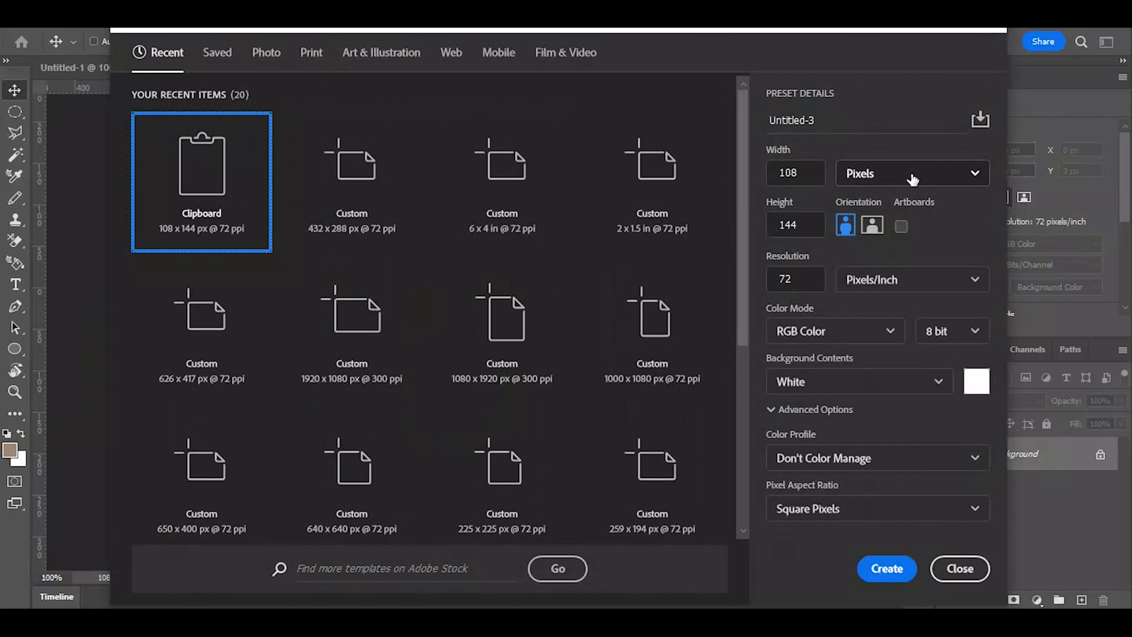
pyautogui.click(911, 178)
pyautogui.click(861, 230)
pyautogui.click(813, 176)
pyautogui.doubleClick(812, 175)
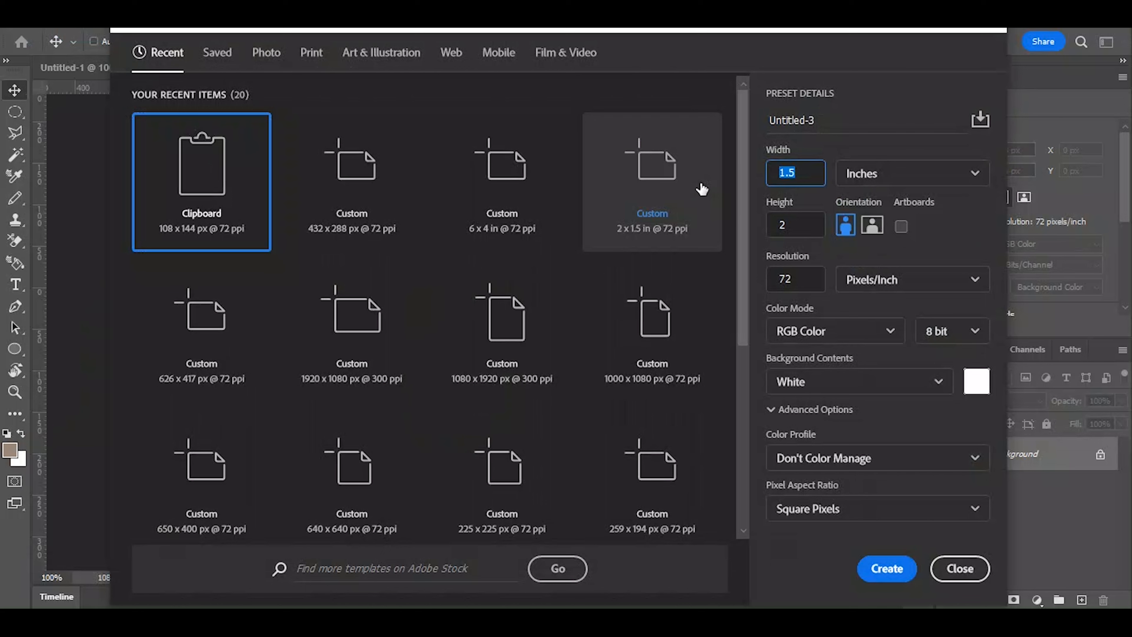
pyautogui.write('6')
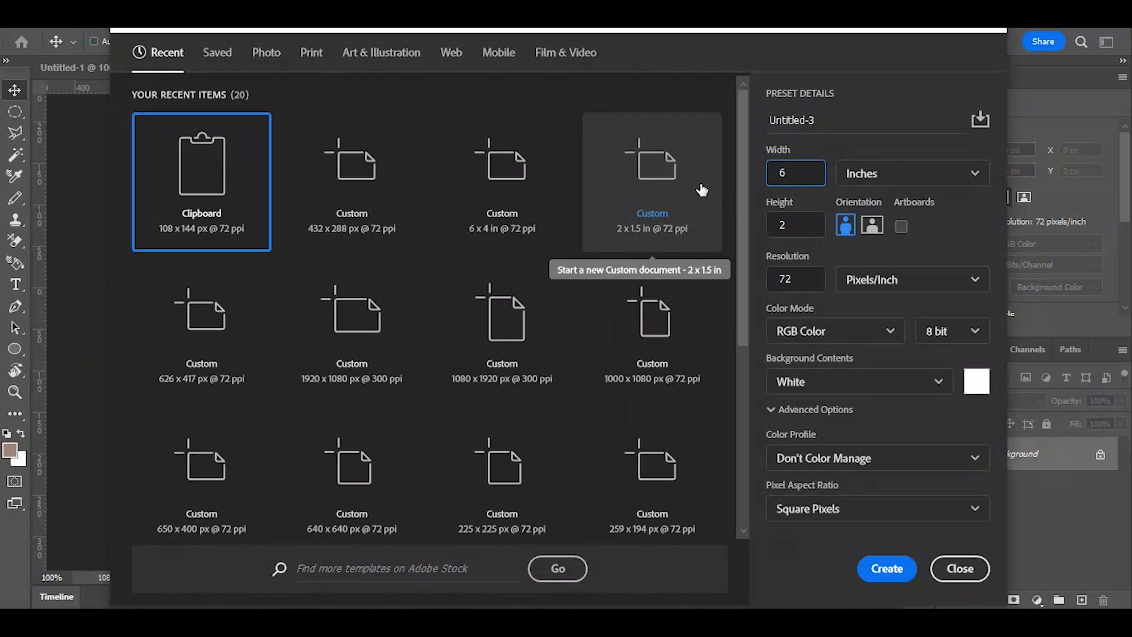
pyautogui.press('Tab')
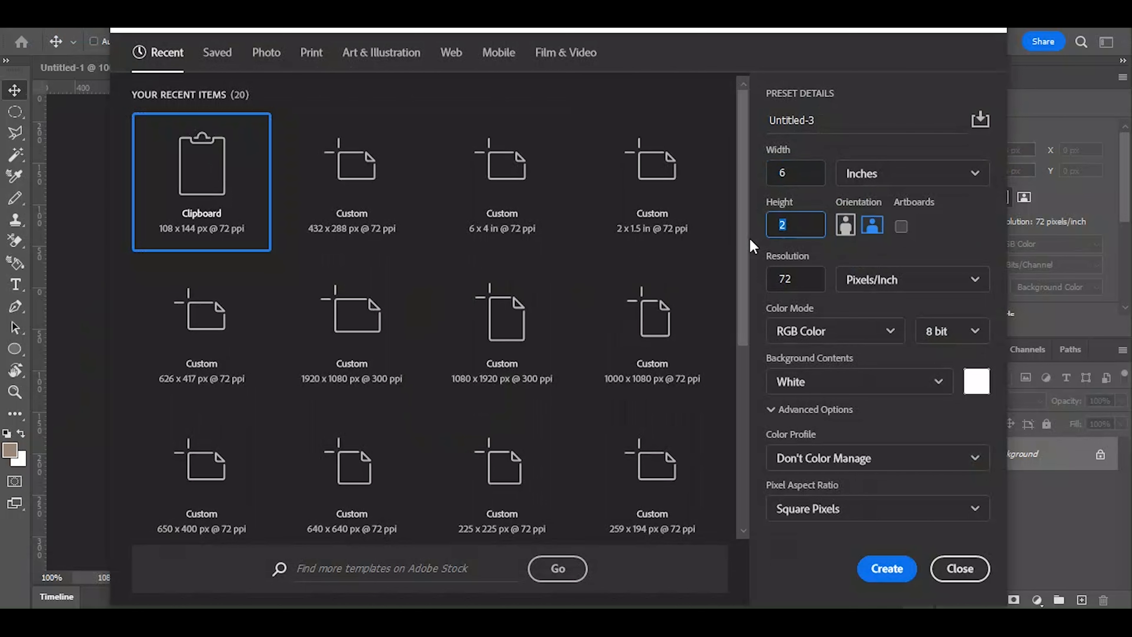
pyautogui.write('4')
pyautogui.click(886, 568)
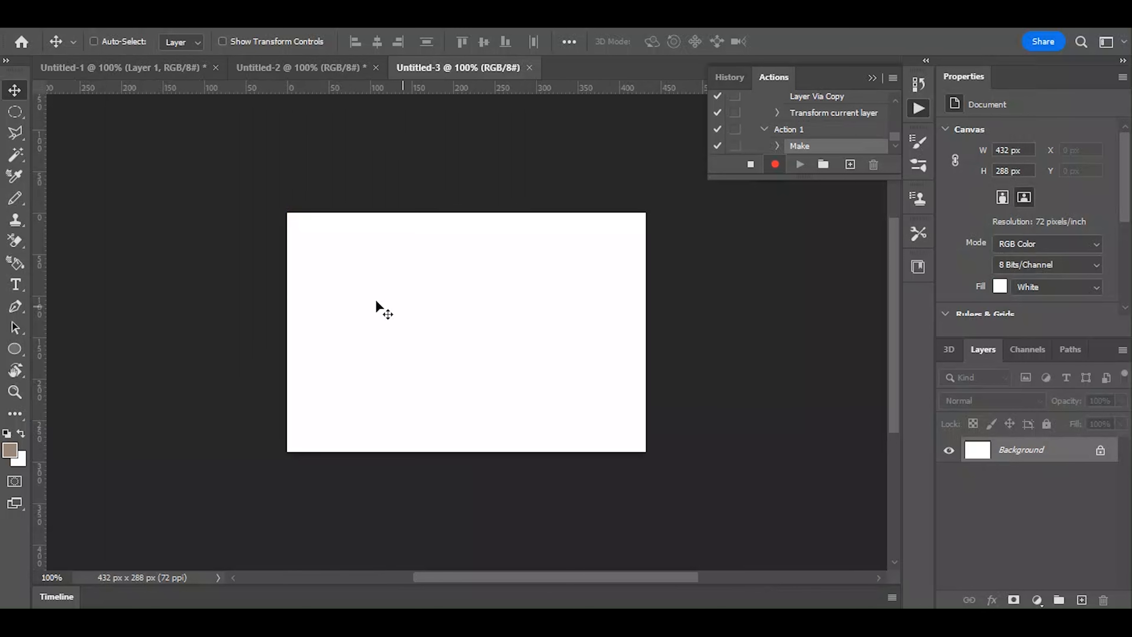
# Copy the entire portrait from Untitled-2 into Untitled-3 and place it in the canvas's upper-left corner
pyautogui.click(300, 66)
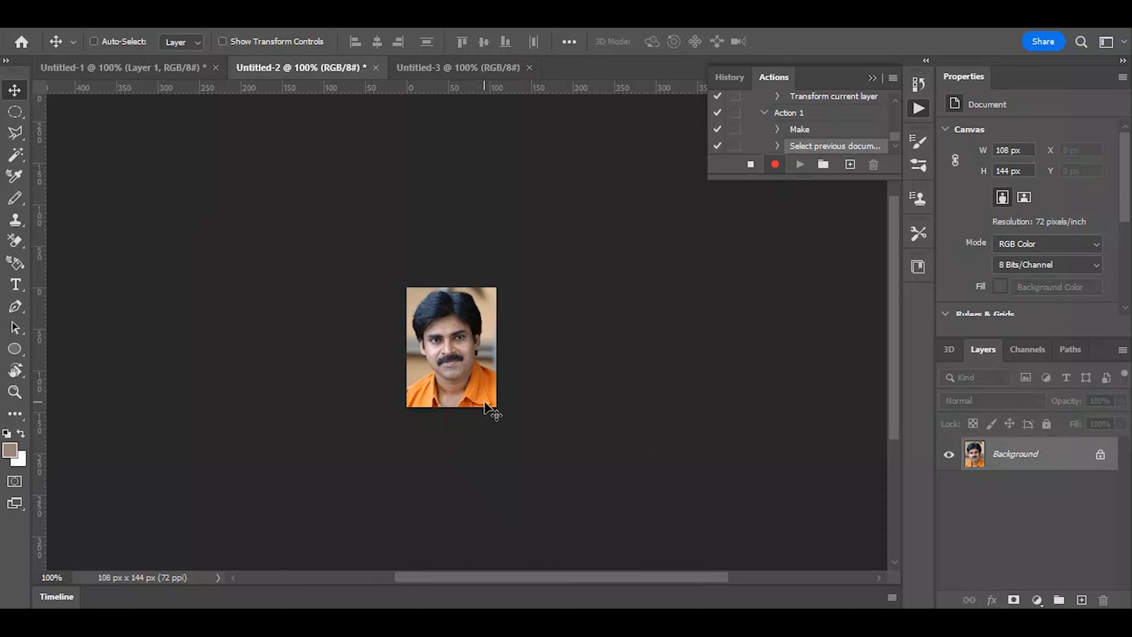
pyautogui.hotkey('ctrl', 'a')
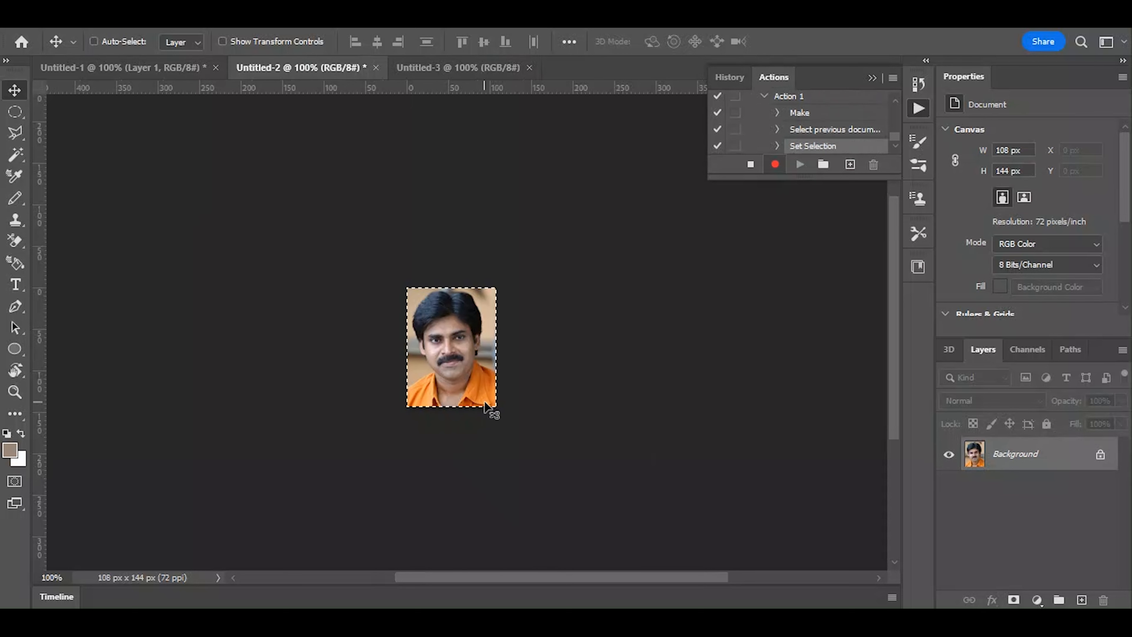
pyautogui.hotkey('ctrl', 'c')
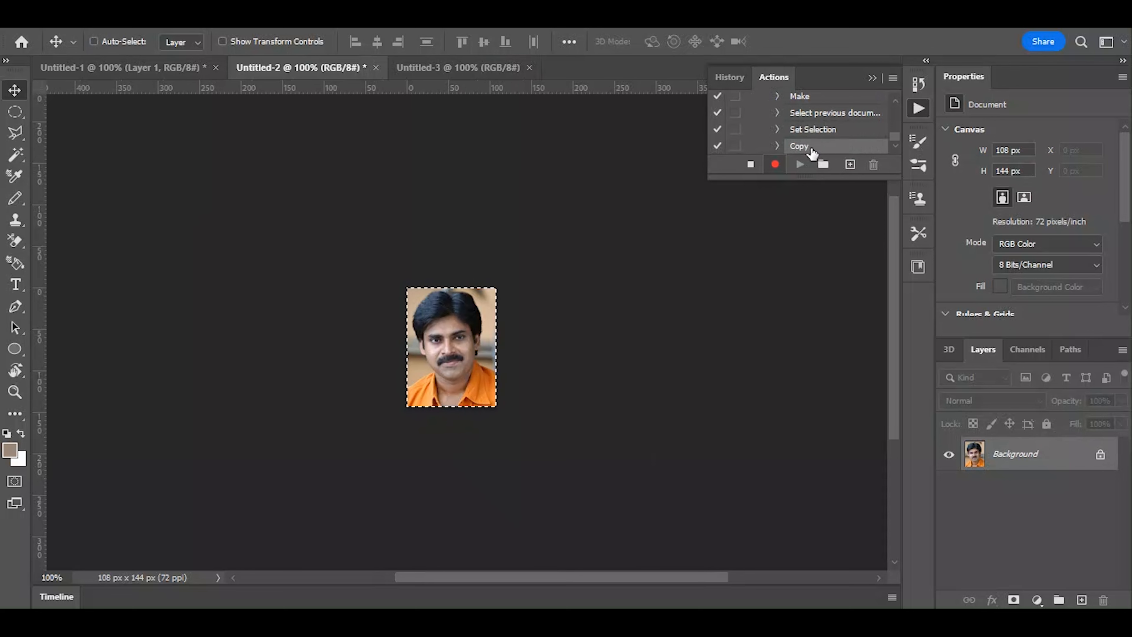
pyautogui.click(456, 71)
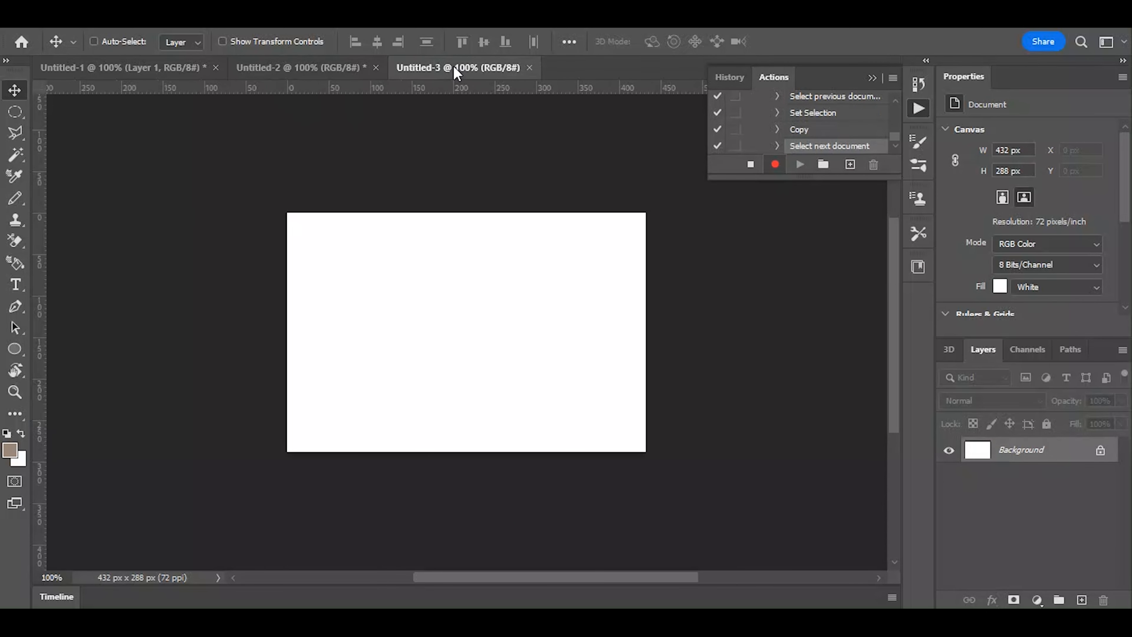
pyautogui.hotkey('ctrl', 'v')
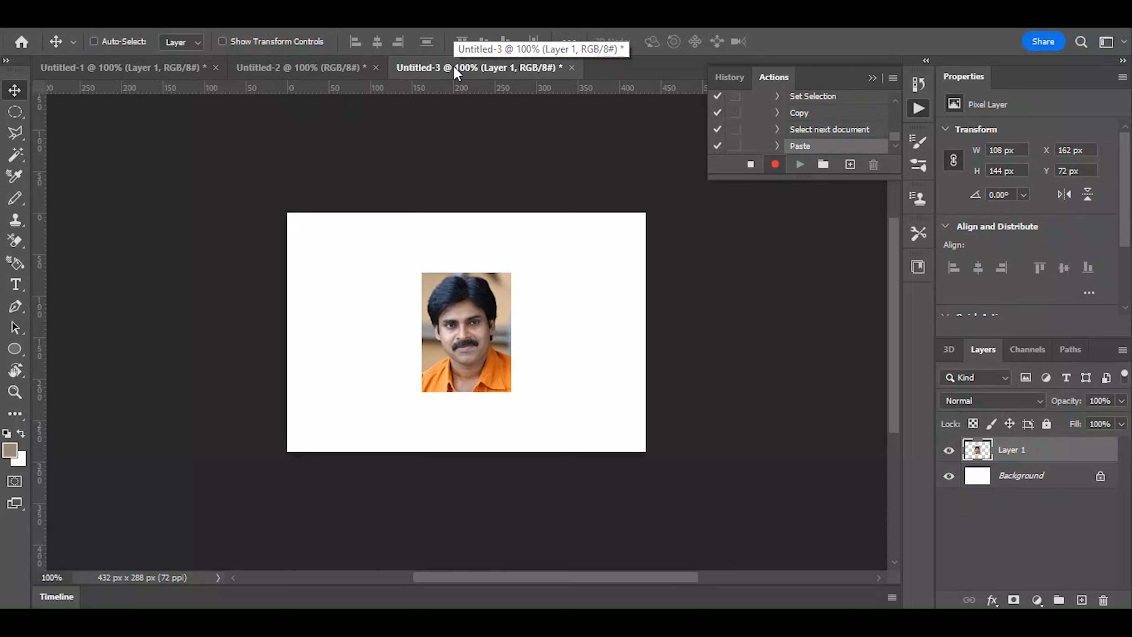
pyautogui.moveTo(458, 311); pyautogui.dragTo(325, 249)
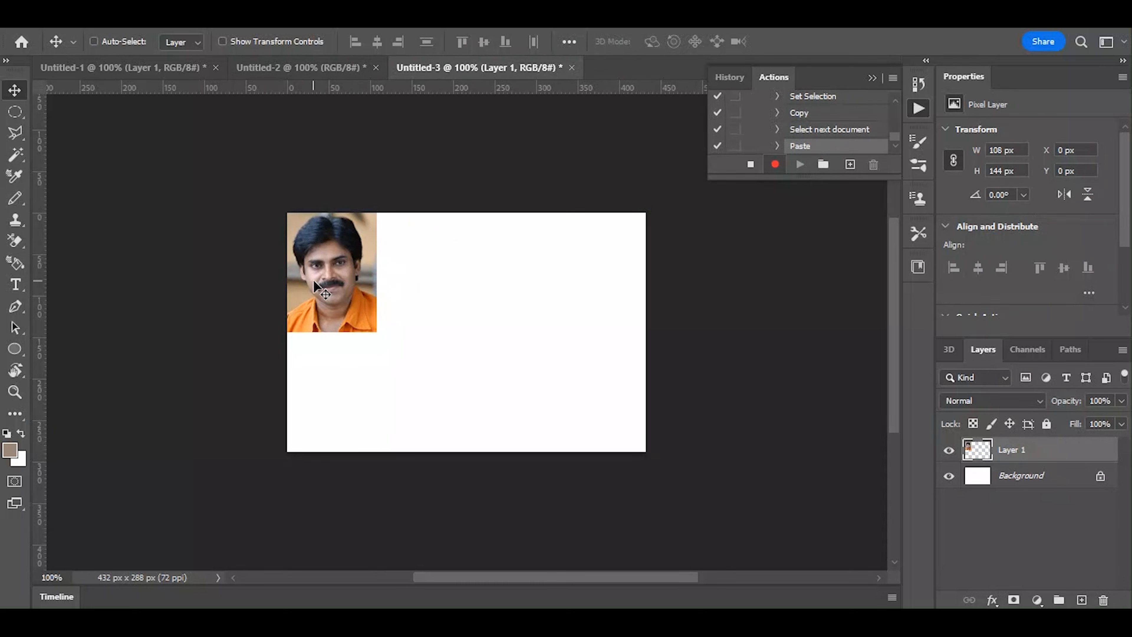
pyautogui.click(314, 286)
# Duplicate the portrait layer and shift the copy 108 px right so it sits directly beside the original
pyautogui.hotkey('ctrl', 'j')
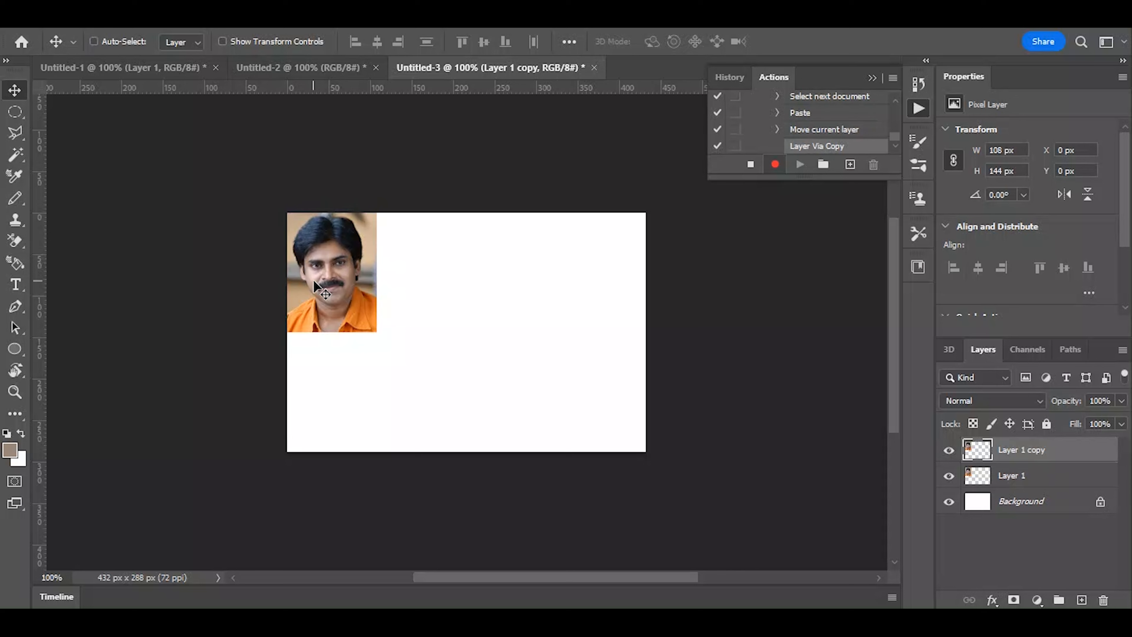
pyautogui.press('ctrl')
pyautogui.hotkey('ctrl', 't')
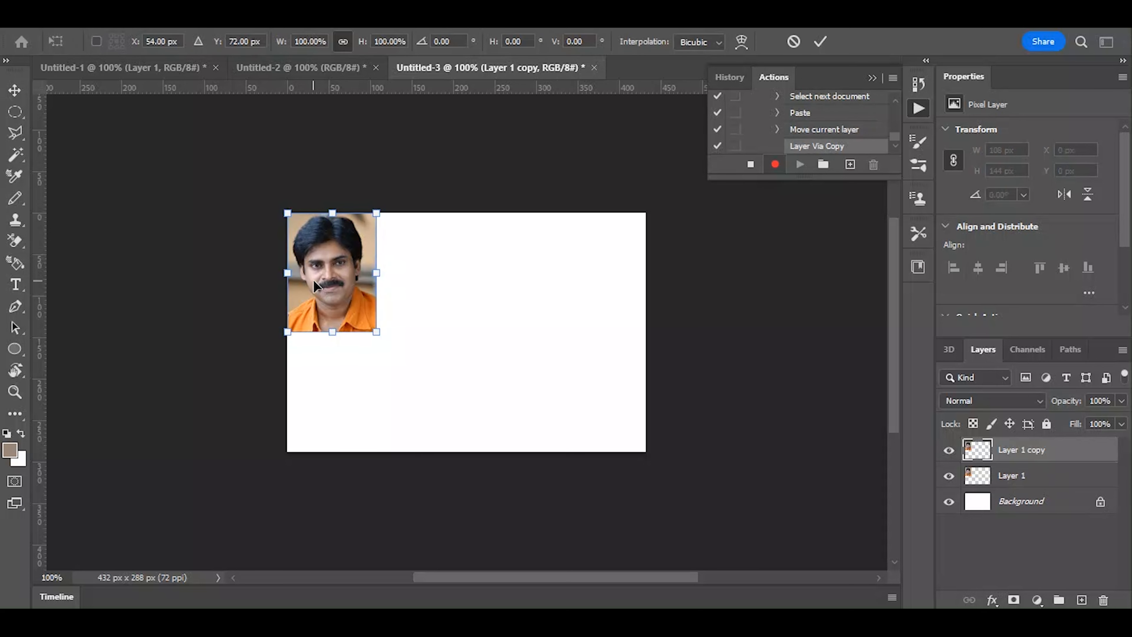
pyautogui.press('Right')
pyautogui.press('Right')
pyautogui.press('Right')
pyautogui.press('Right')
pyautogui.press('Right')
pyautogui.press('Right')
pyautogui.press('Right')
pyautogui.press('Right')
pyautogui.press('Right')
pyautogui.press('Right')
pyautogui.press('Right')
pyautogui.press('Right')
pyautogui.press('Right')
pyautogui.press('Right')
pyautogui.press('Right')
pyautogui.press('Right')
pyautogui.press('Right')
pyautogui.press('Right')
pyautogui.press('Right')
pyautogui.press('Right')
pyautogui.press('Right')
pyautogui.press('Right')
pyautogui.press('Right')
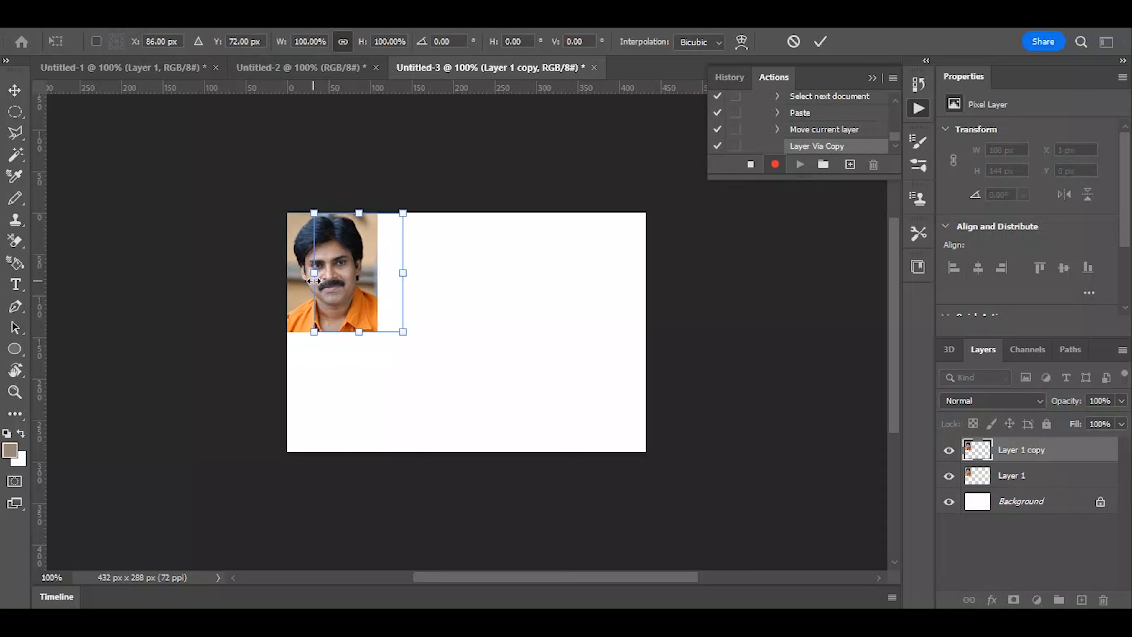
pyautogui.press('Right')
pyautogui.press('Right')
pyautogui.press('Right')
pyautogui.press('Right')
pyautogui.press('Right')
pyautogui.press('Right')
pyautogui.press('Right')
pyautogui.press('Right')
pyautogui.press('Right')
pyautogui.press('Right')
pyautogui.press('Right')
pyautogui.press('Right')
pyautogui.press('Right')
pyautogui.press('Right')
pyautogui.press('Right')
pyautogui.press('Right')
pyautogui.press('Right')
pyautogui.press('Right')
pyautogui.press('Right')
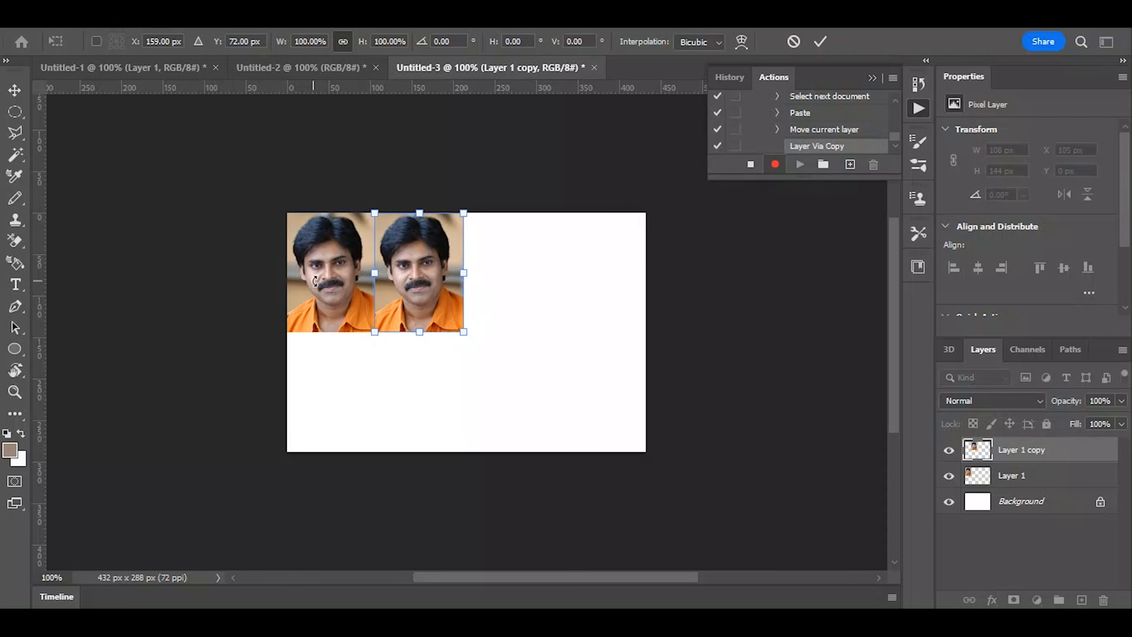
pyautogui.press('Right')
pyautogui.press('Right')
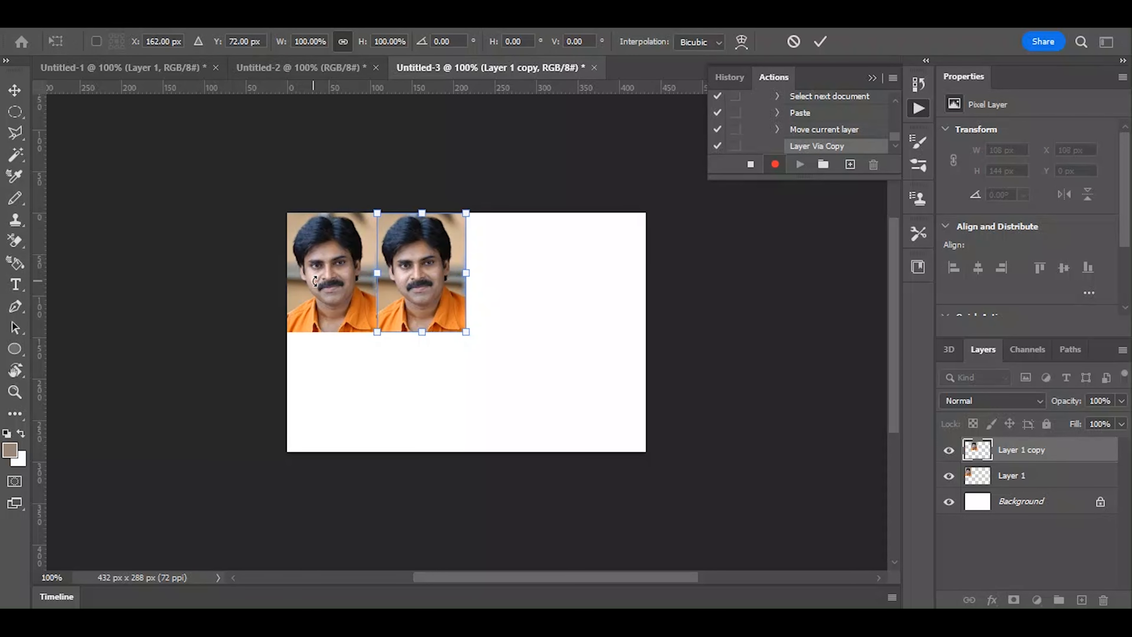
pyautogui.press('Left')
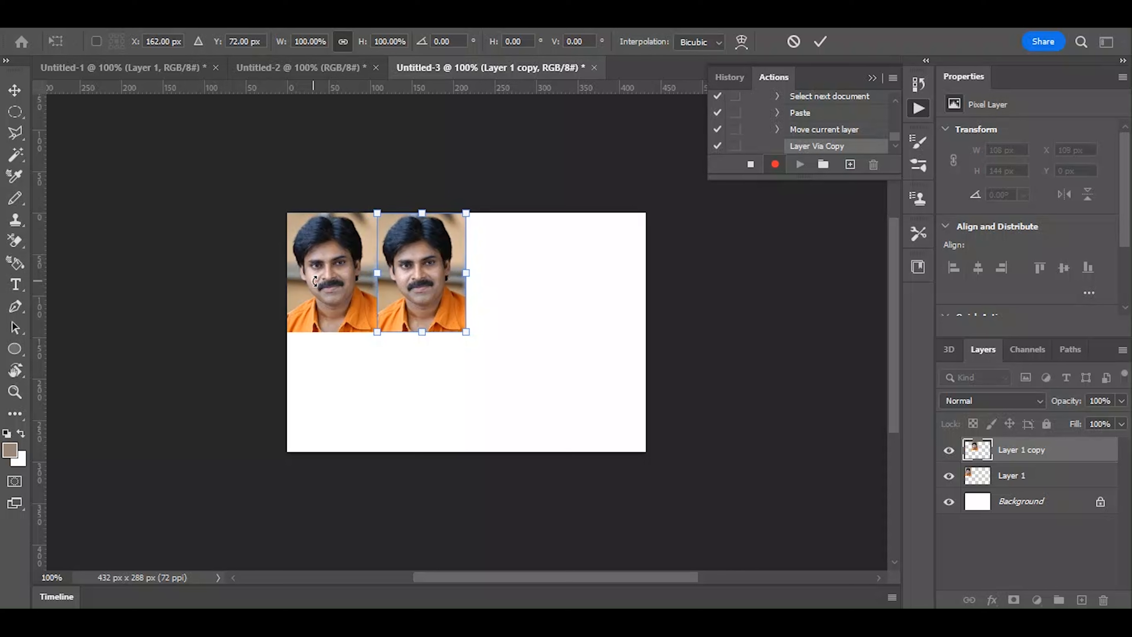
pyautogui.press('Return')
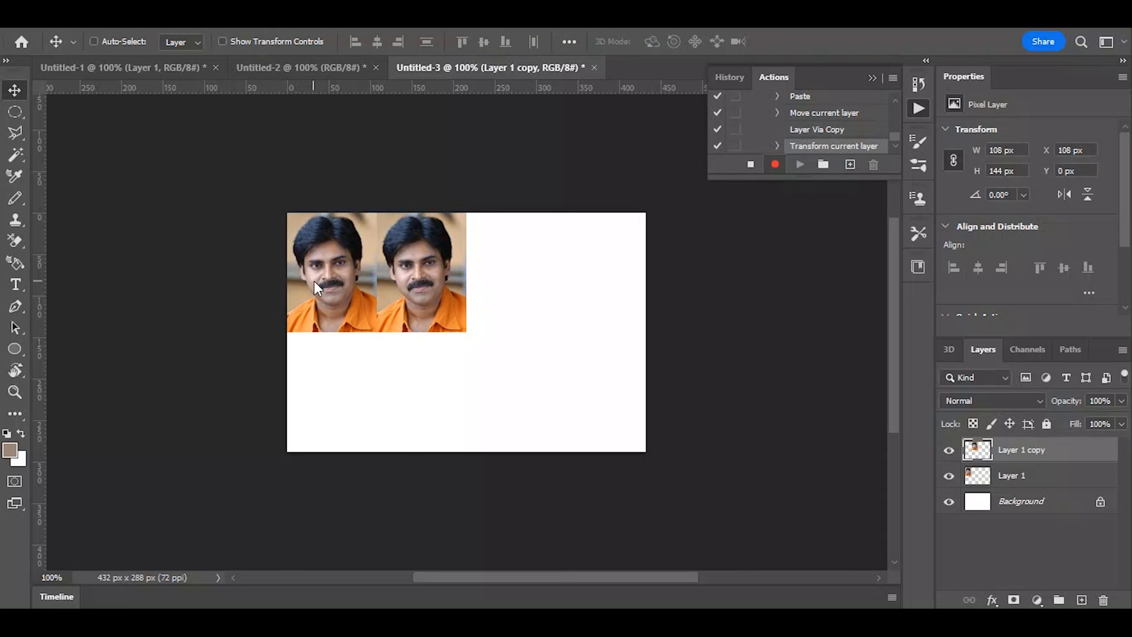
# Repeat the duplicating transform twice to complete a row of four portraits across the canvas
pyautogui.press('ctrl')
pyautogui.hotkey('ctrl', 'alt', 'shift', 't')
pyautogui.hotkey('ctrl', 'alt', 'shift', 't')
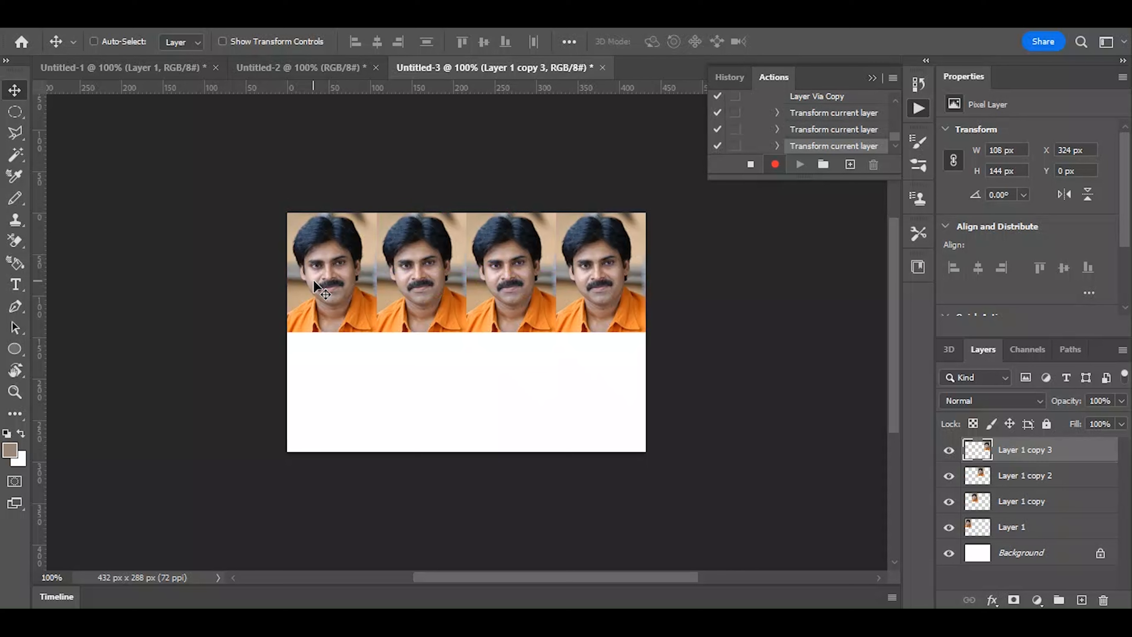
# Merge the four portrait layers into a single layer, keeping the Background separate
pyautogui.press('ctrl')
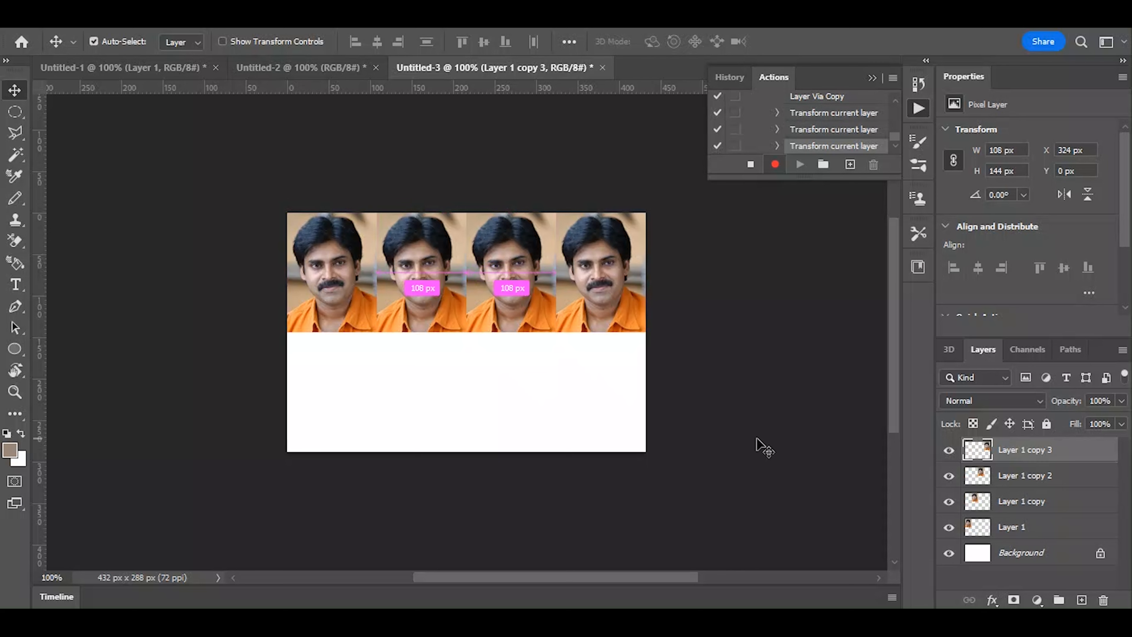
pyautogui.hotkey('ctrl', 'e')
pyautogui.hotkey('ctrl', 'e')
pyautogui.hotkey('ctrl', 'e')
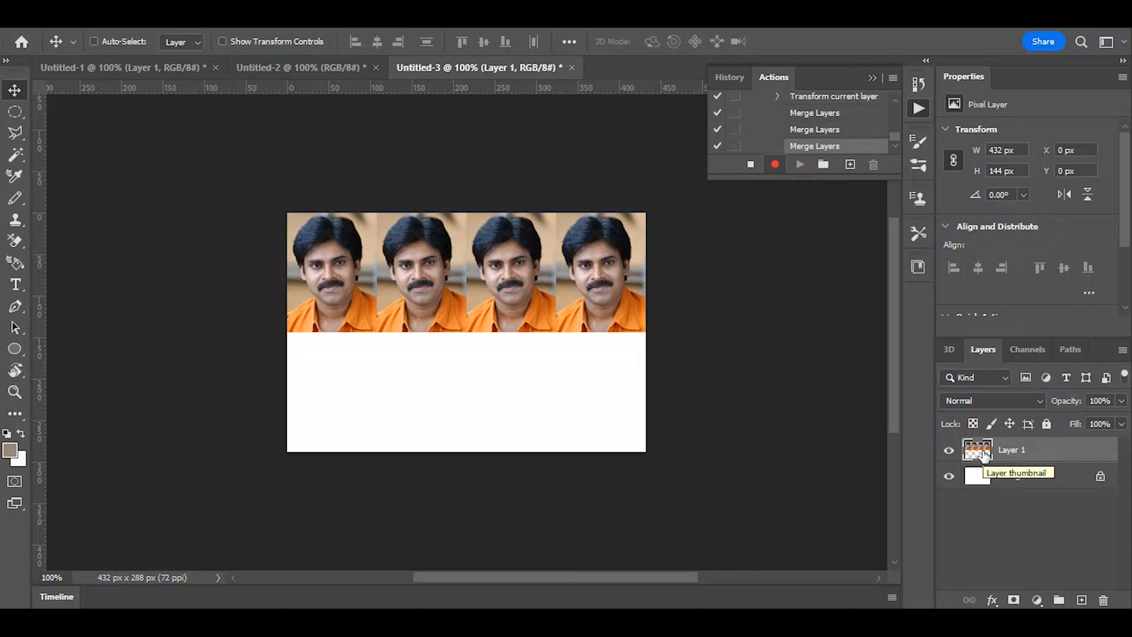
# Duplicate the merged portrait row and shift the copy 144 px down to fill the lower half of the canvas
pyautogui.hotkey('ctrl', 'j')
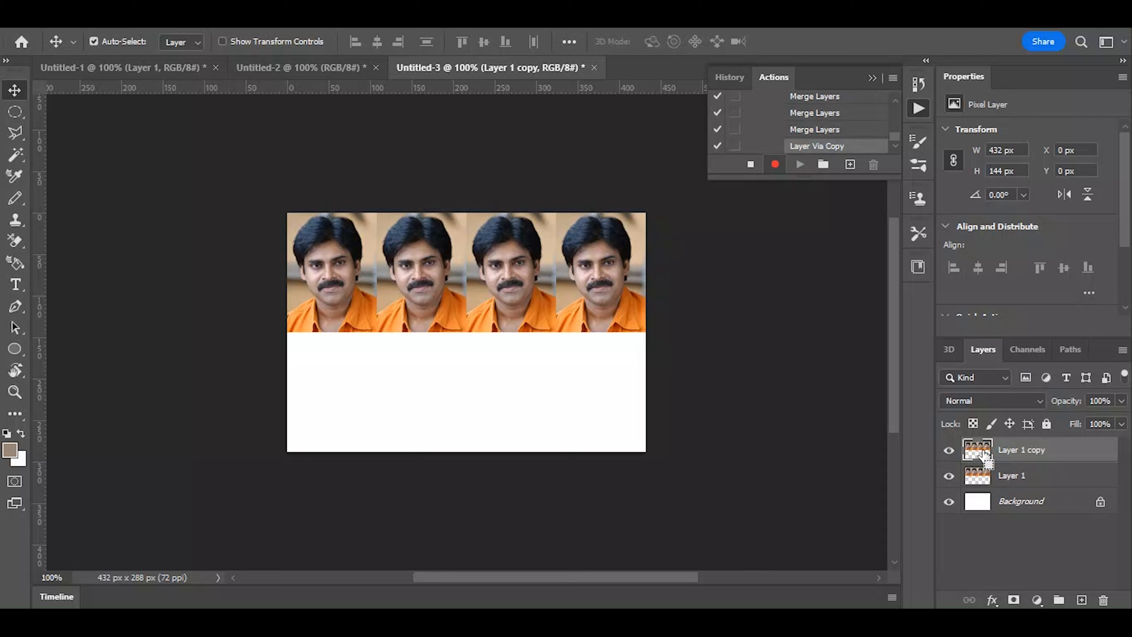
pyautogui.hotkey('ctrl', 't')
pyautogui.press('Down')
pyautogui.press('Down')
pyautogui.press('Down')
pyautogui.press('Down')
pyautogui.press('Down')
pyautogui.press('Down')
pyautogui.press('Down')
pyautogui.press('Down')
pyautogui.press('Down')
pyautogui.press('Down')
pyautogui.press('Down')
pyautogui.press('Down')
pyautogui.press('Down')
pyautogui.press('Down')
pyautogui.press('Down')
pyautogui.press('Down')
pyautogui.press('Down')
pyautogui.press('Down')
pyautogui.press('Down')
pyautogui.press('Down')
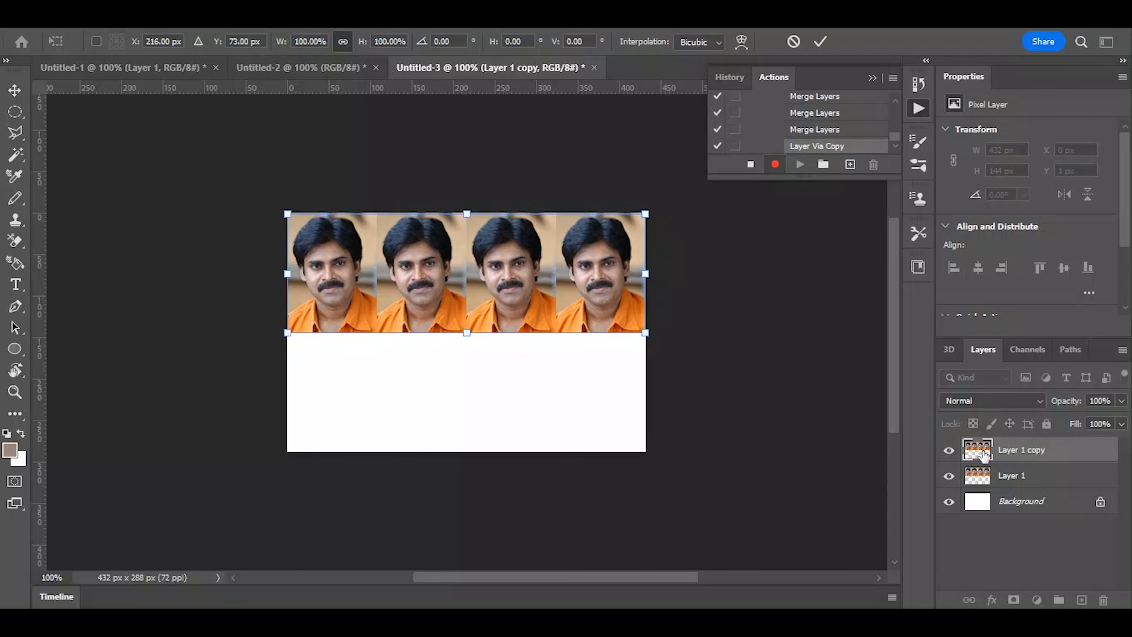
pyautogui.press('Down')
pyautogui.press('Down')
pyautogui.press('Down')
pyautogui.press('Down')
pyautogui.press('Down')
pyautogui.press('Down')
pyautogui.press('Down')
pyautogui.press('Down')
pyautogui.press('Down')
pyautogui.press('Down')
pyautogui.press('Down')
pyautogui.press('Down')
pyautogui.press('Down')
pyautogui.press('Down')
pyautogui.press('Down')
pyautogui.press('Down')
pyautogui.press('Down')
pyautogui.press('Down')
pyautogui.press('Down')
pyautogui.press('Down')
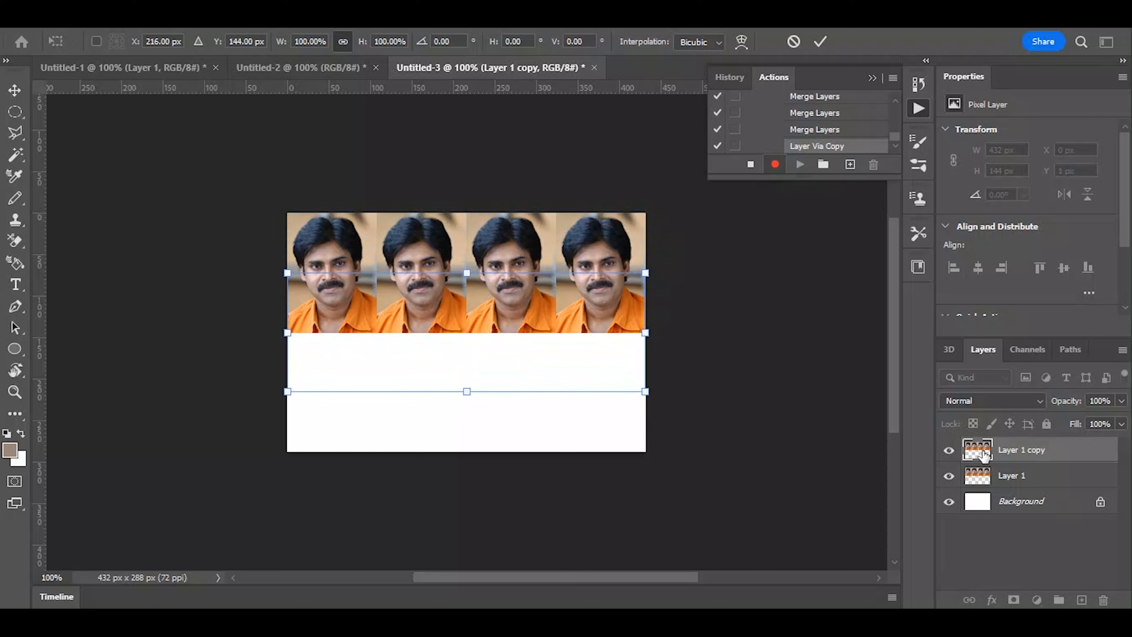
pyautogui.press('Down')
pyautogui.press('Down')
pyautogui.press('Down')
pyautogui.press('Down')
pyautogui.press('Down')
pyautogui.press('Down')
pyautogui.press('Down')
pyautogui.press('Down')
pyautogui.press('Down')
pyautogui.press('Down')
pyautogui.press('Down')
pyautogui.press('Down')
pyautogui.press('Down')
pyautogui.press('Down')
pyautogui.press('Down')
pyautogui.press('Down')
pyautogui.press('Down')
pyautogui.press('Down')
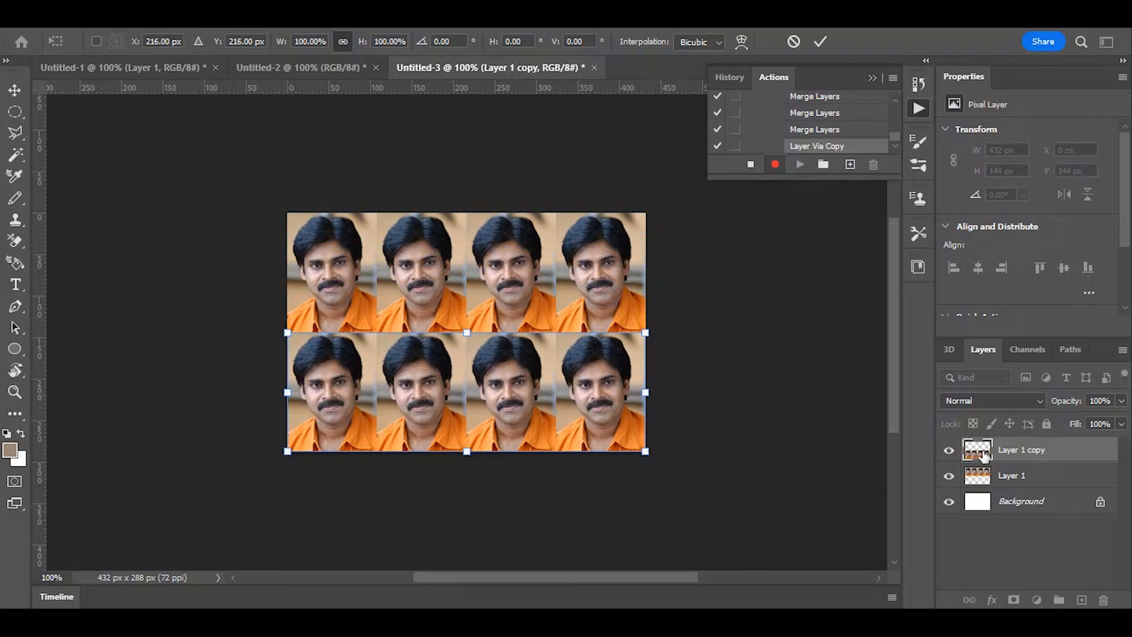
pyautogui.press('Return')
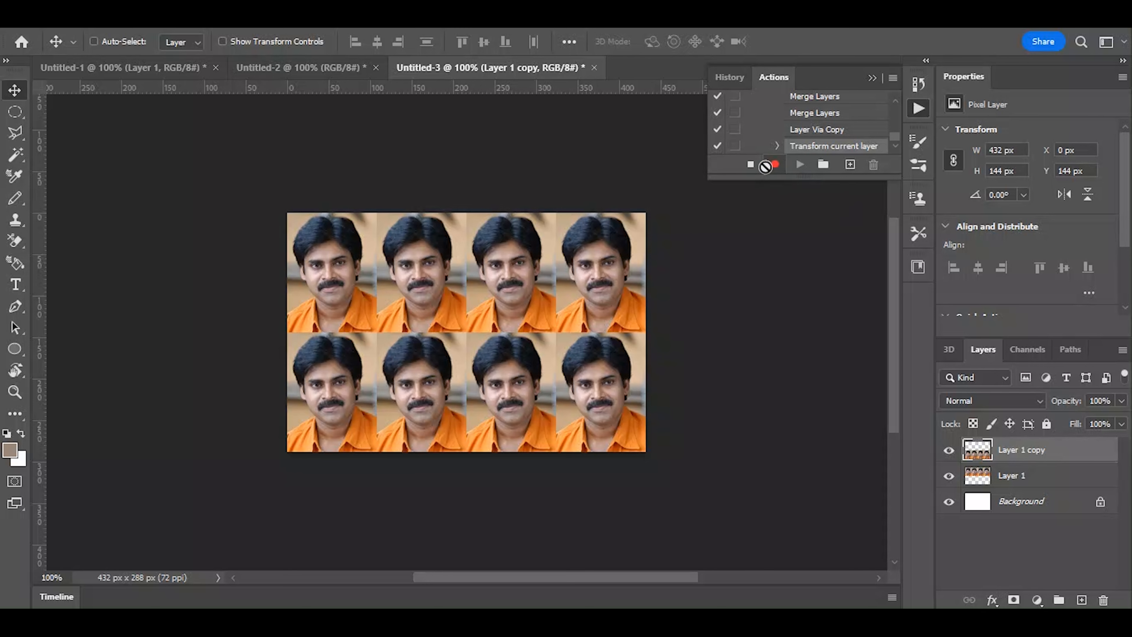
# Stop recording the action and close Untitled-3 without saving it
pyautogui.click(750, 165)
pyautogui.click(593, 67)
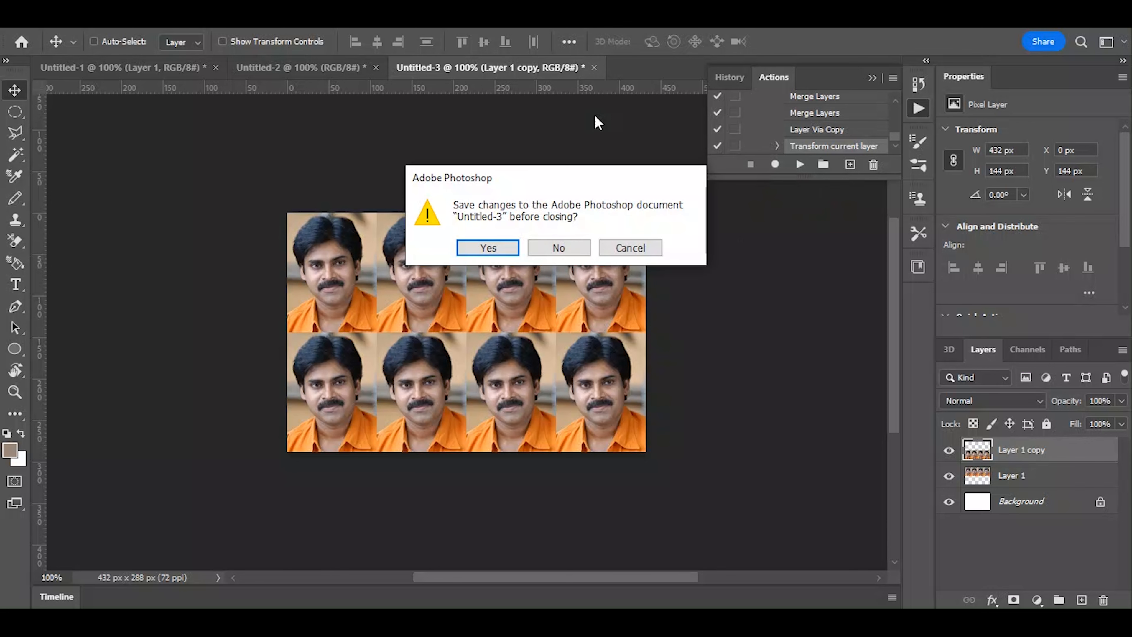
pyautogui.click(576, 246)
# Deselect the portrait in Untitled-2 and play Action 1 on it
pyautogui.hotkey('ctrl', 'd')
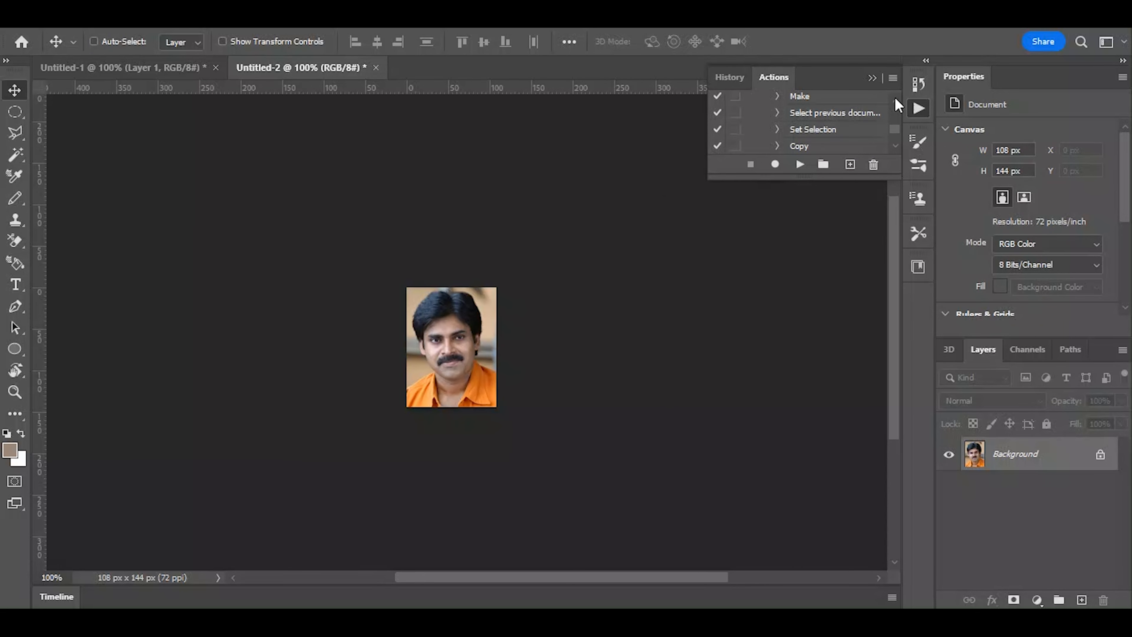
pyautogui.click(785, 114)
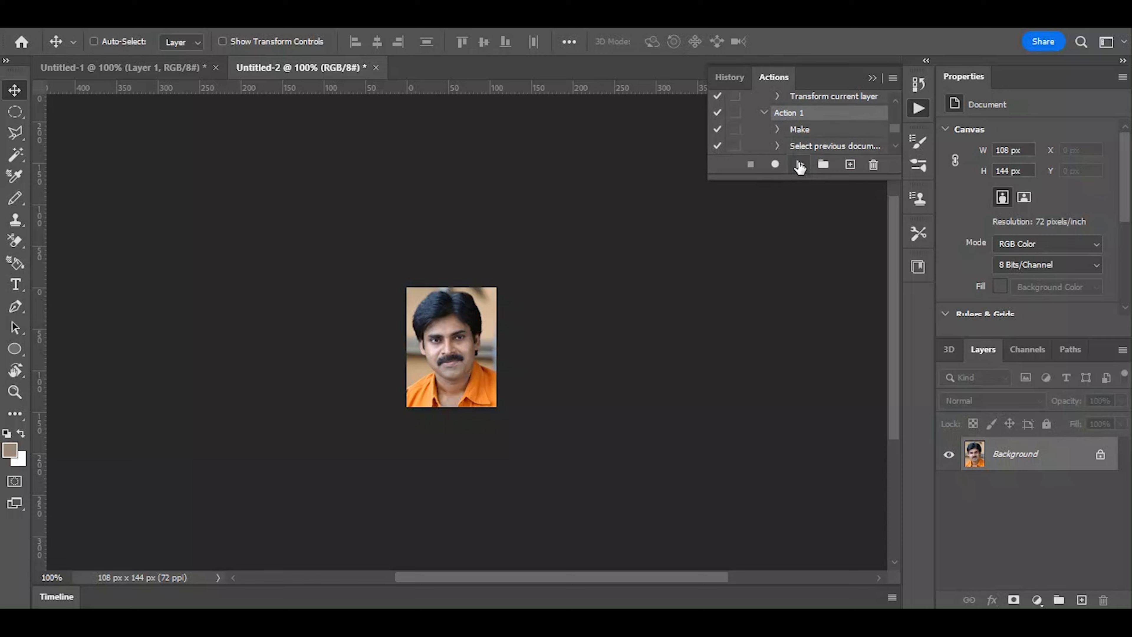
pyautogui.click(799, 166)
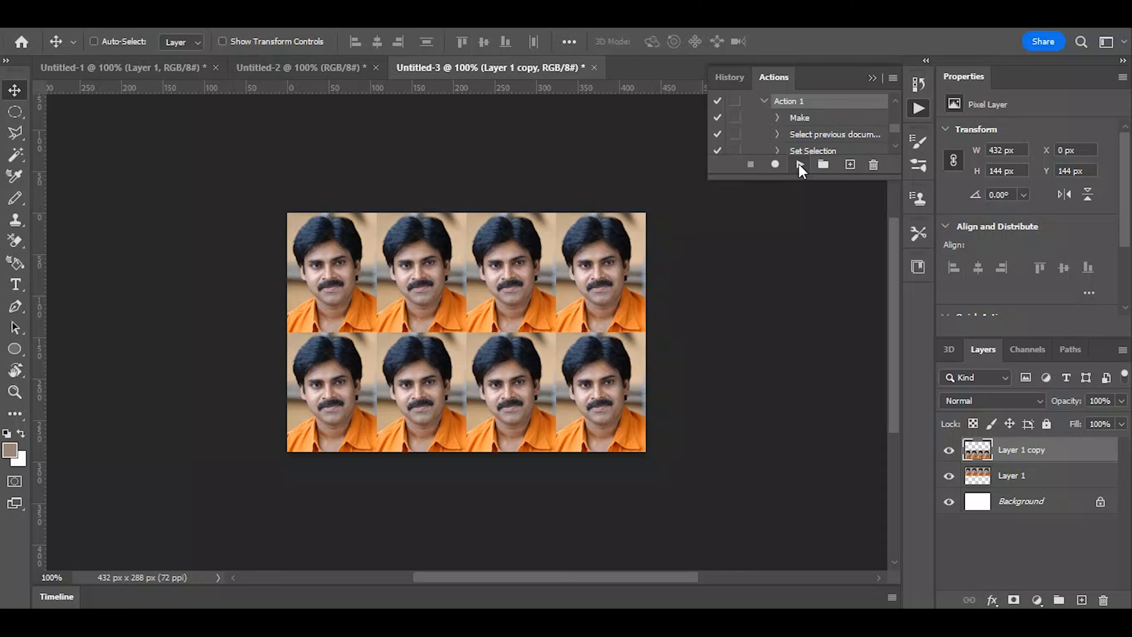
# Play the default Wood Frame - 50 pixel action on the portrait sheet, continuing past its image-size message
pyautogui.scroll(-5, 896, 121)
pyautogui.scroll(8, 895, 122)
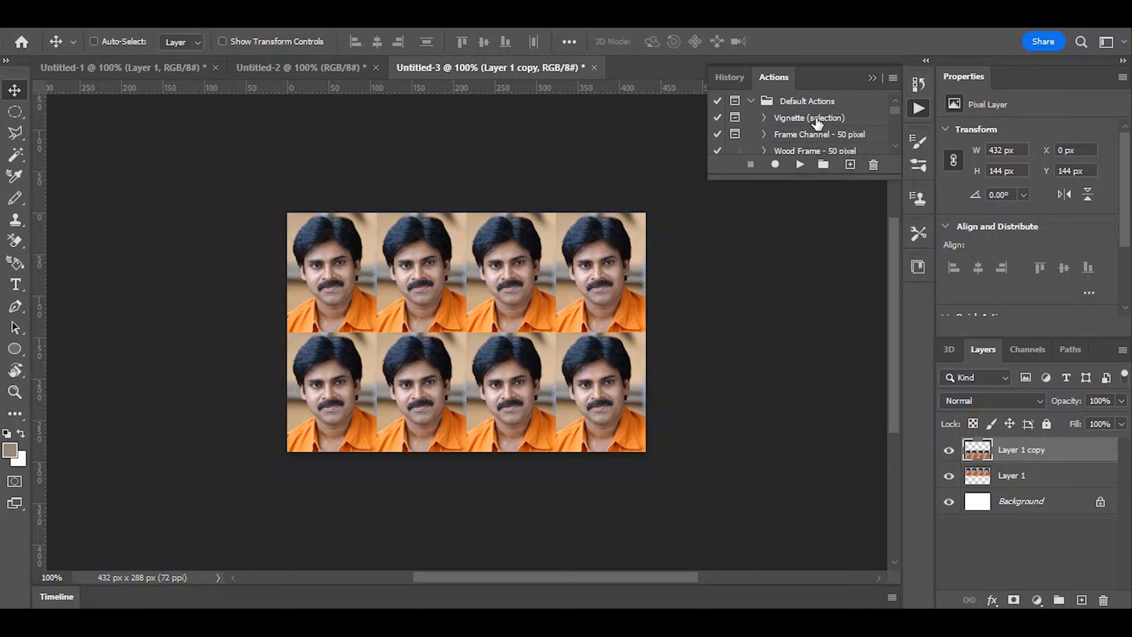
pyautogui.click(816, 150)
pyautogui.click(799, 165)
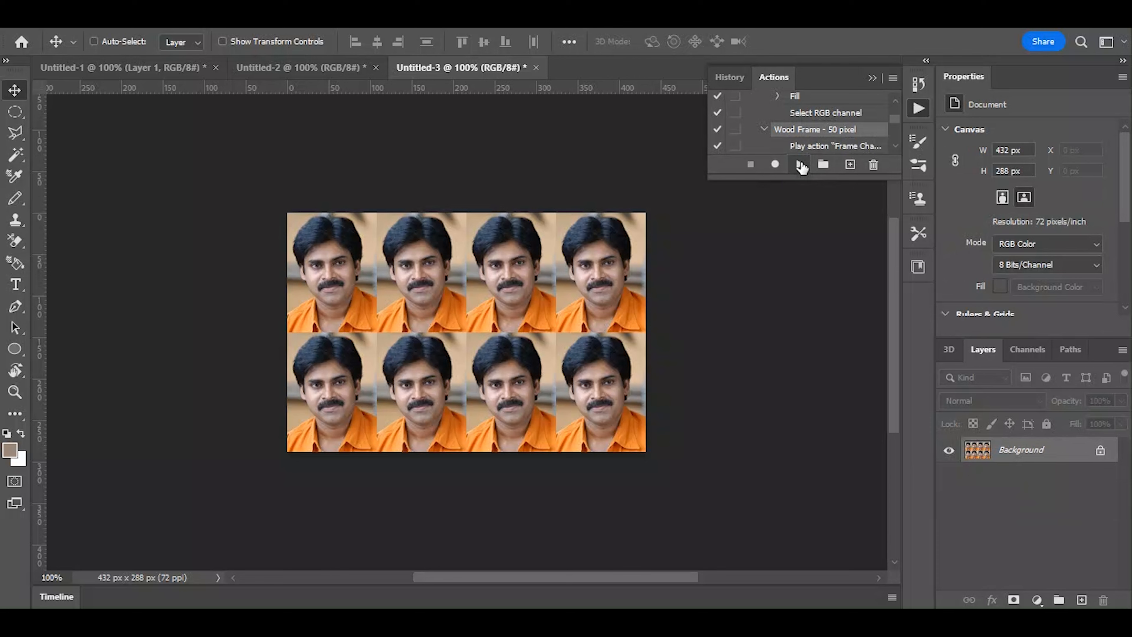
pyautogui.click(501, 247)
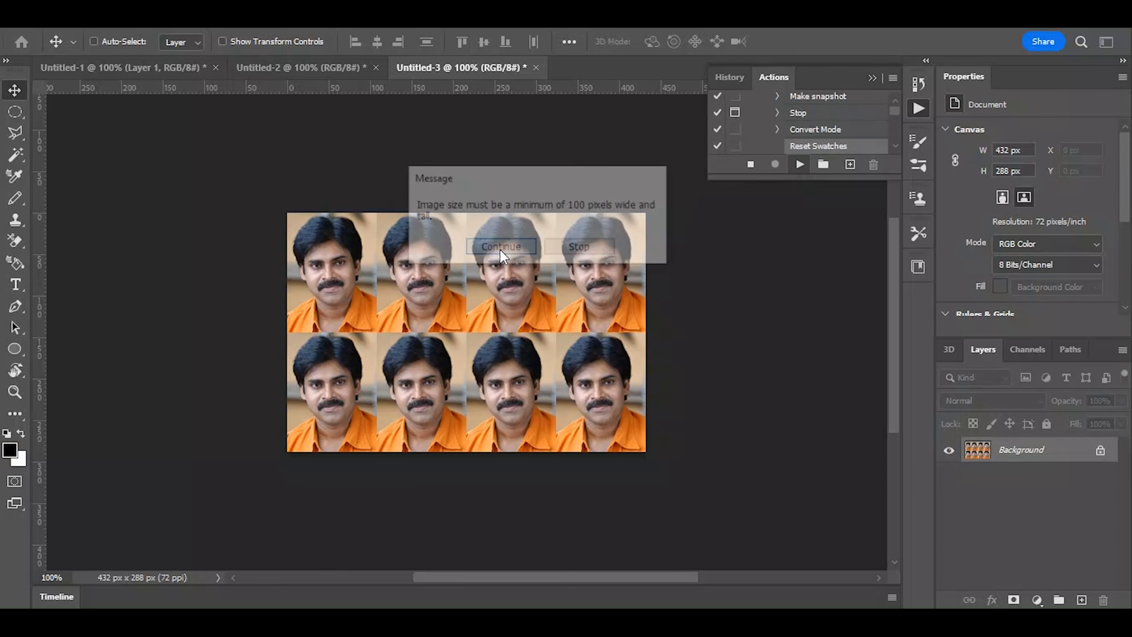